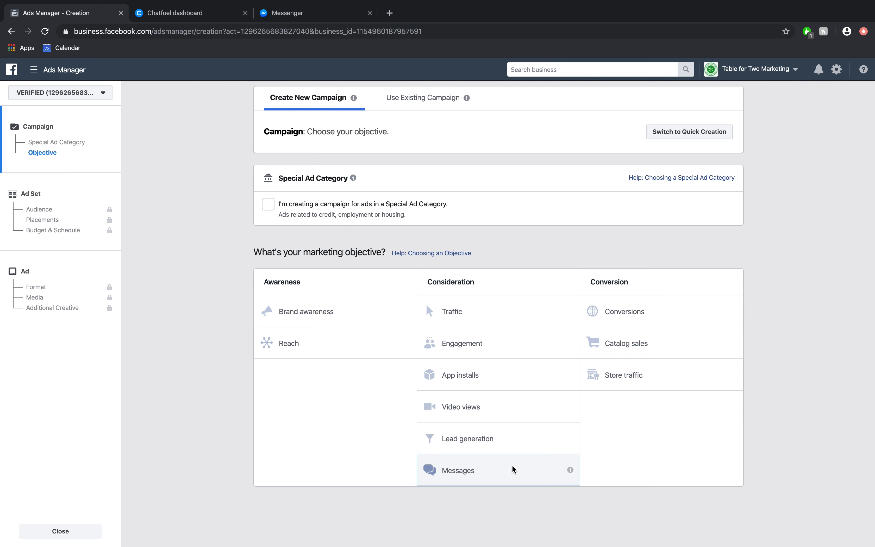
- Choose Messages as the campaign's marketing objective and continue to the ad set settings
left_click(508, 472)
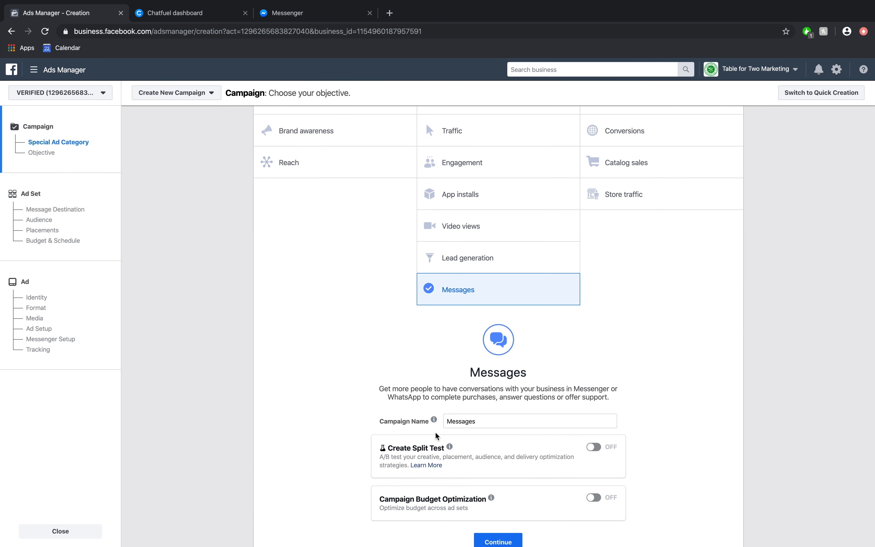
scroll(702, 433, "down", 3)
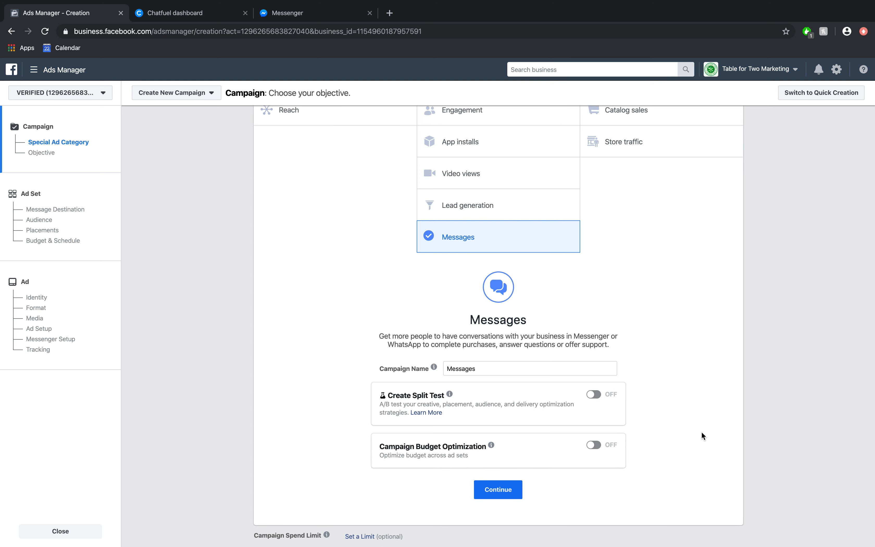
left_click(513, 488)
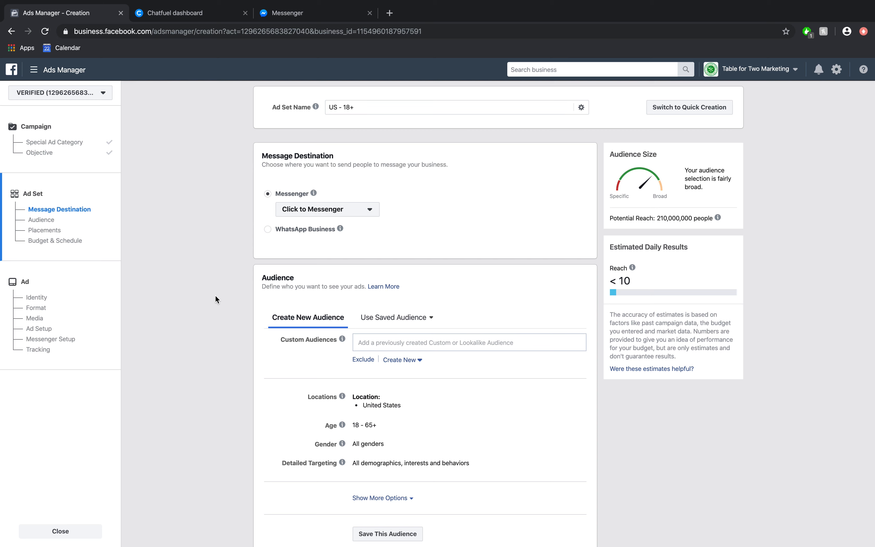
- Switch the ad set from automatic to manually edited placements, keep the default selections and continue to the ad settings
scroll(216, 299, "down", 3)
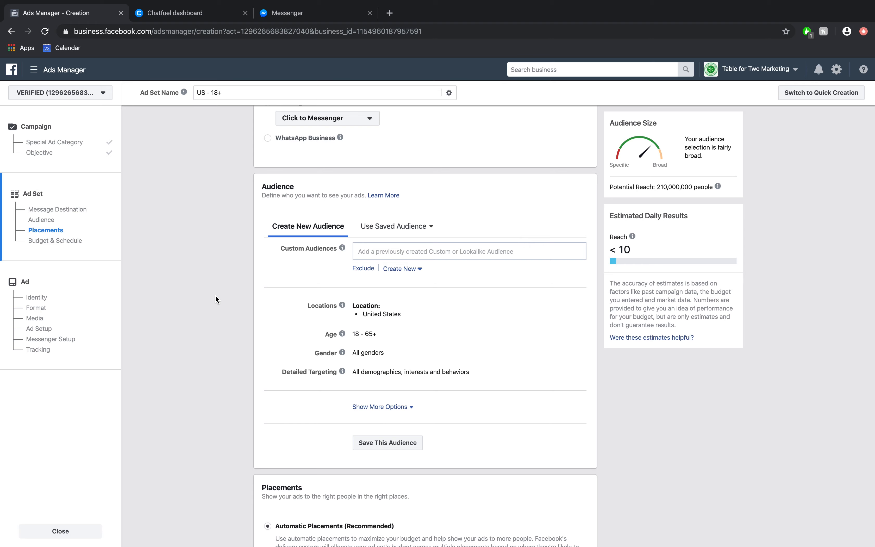
scroll(216, 295, "down", 8)
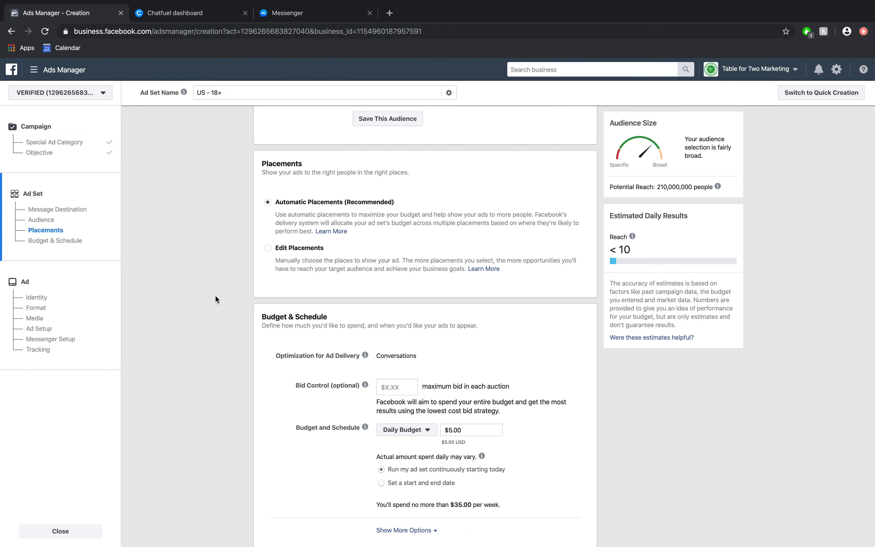
left_click(300, 249)
scroll(224, 304, "down", 4)
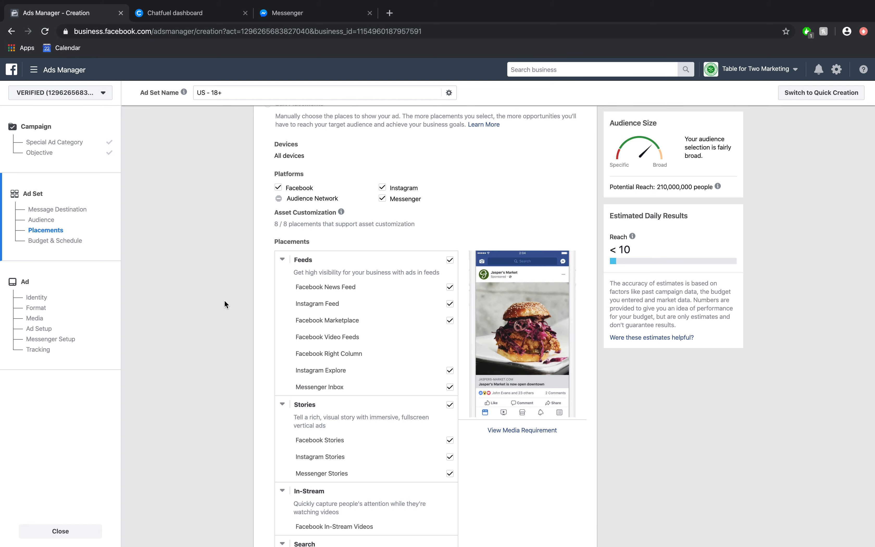
scroll(225, 300, "down", 1)
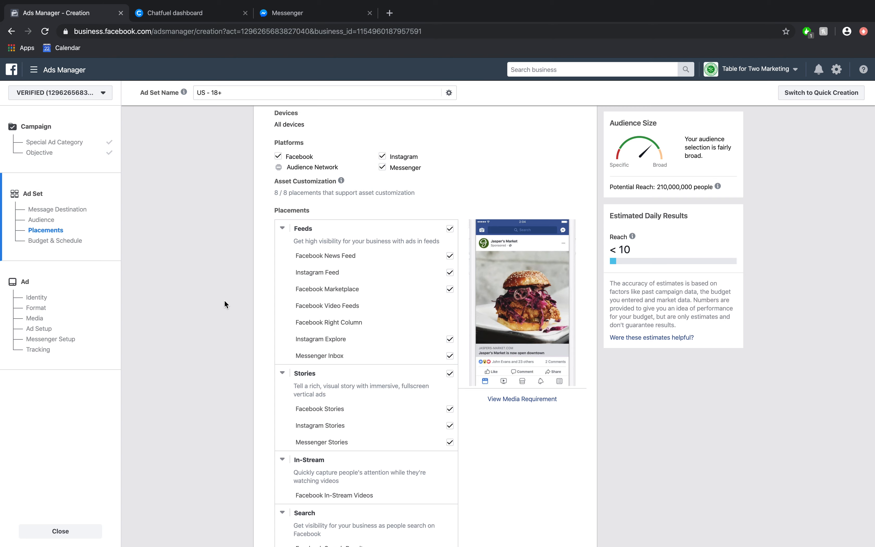
scroll(225, 302, "down", 15)
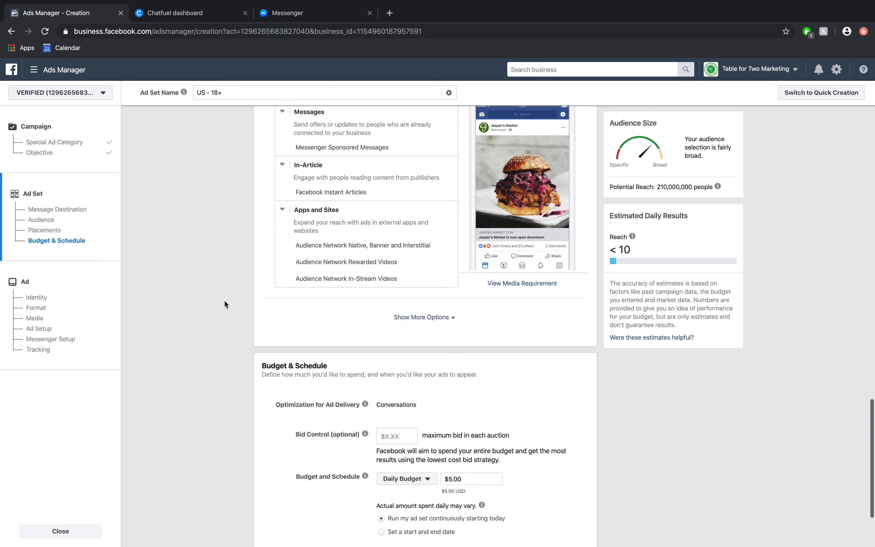
scroll(225, 301, "down", 1)
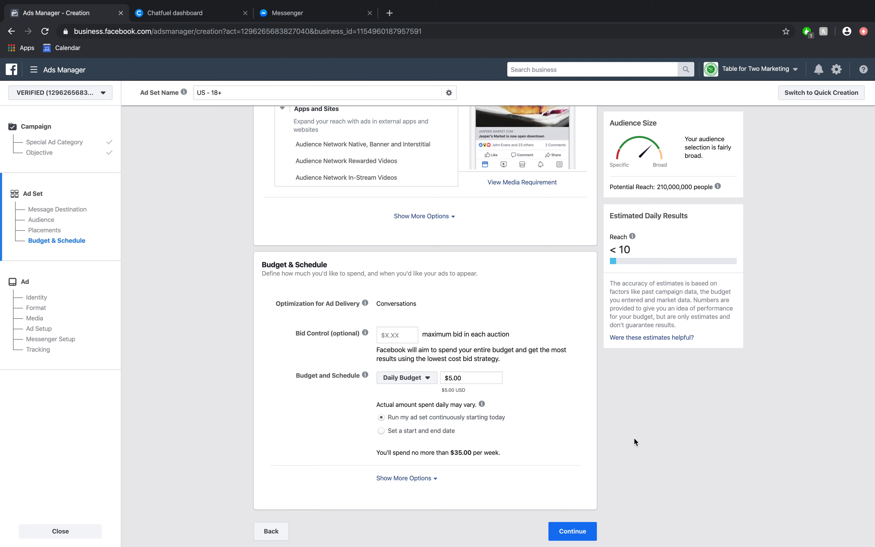
left_click(572, 530)
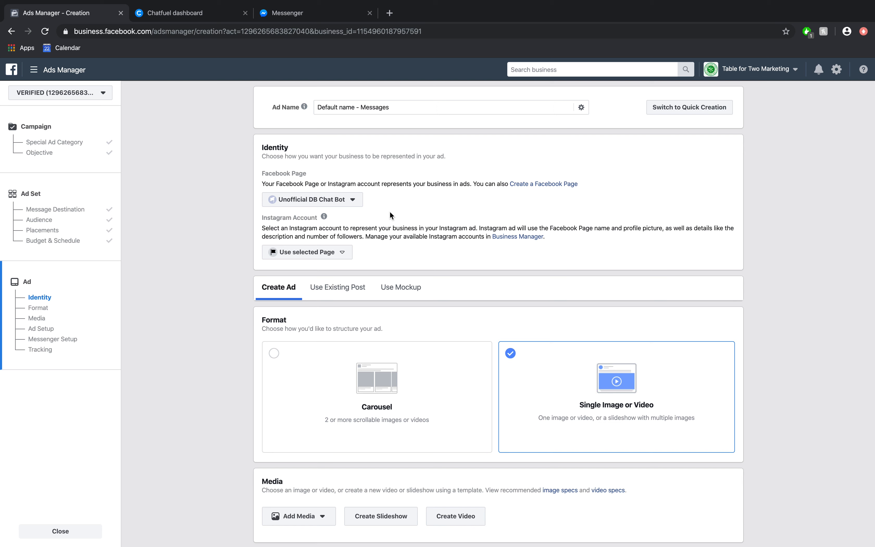
- Search the Facebook Pages for "andr" and select the Demo Bot page as the ad's identity
left_click(359, 206)
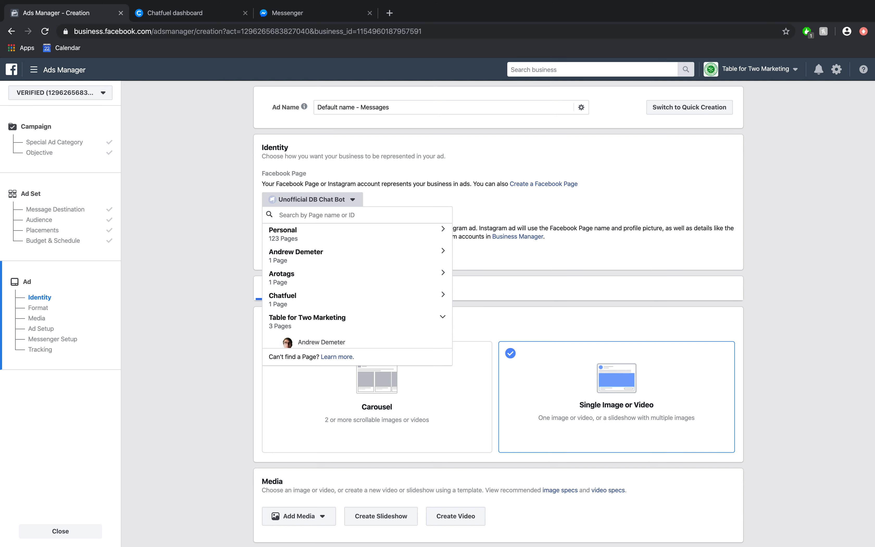
type("andr")
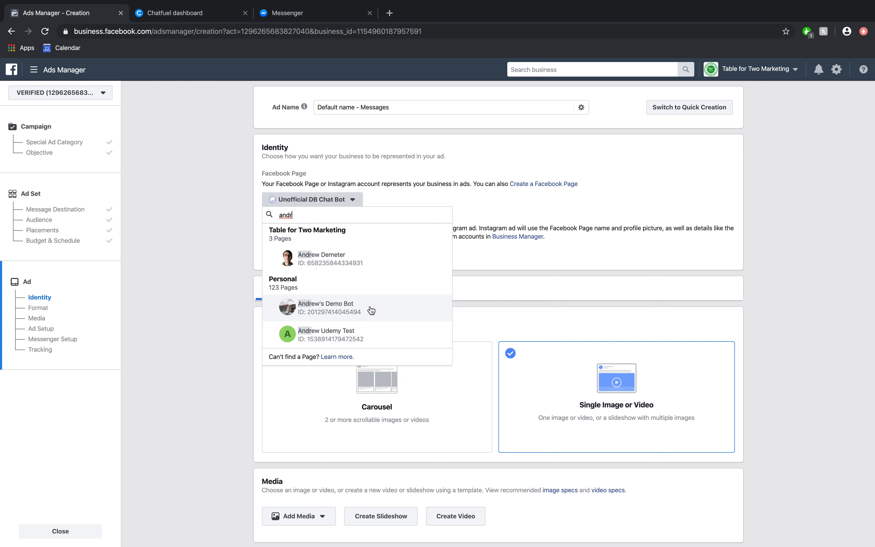
left_click(371, 309)
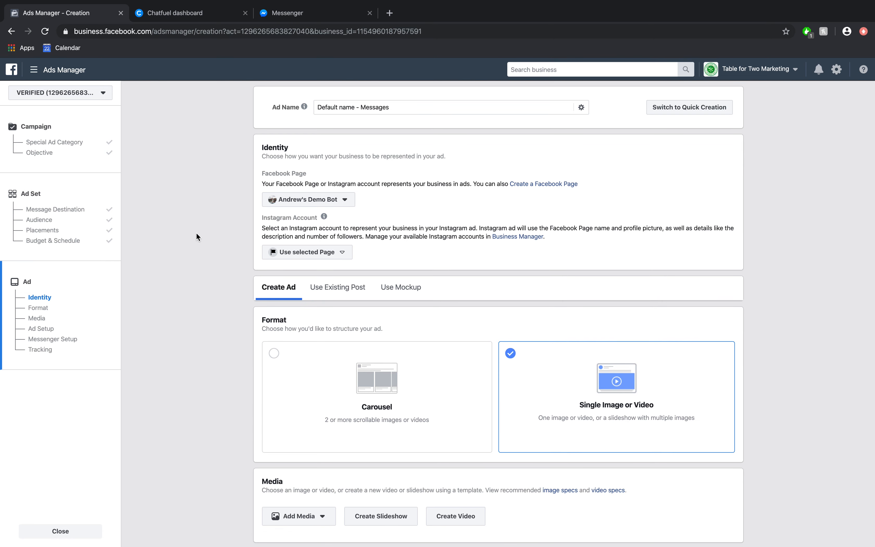
- Check the demo bot's Welcome message and Default answer blocks in the Chatfuel dashboard, and return to Ads Manager
left_click(203, 14)
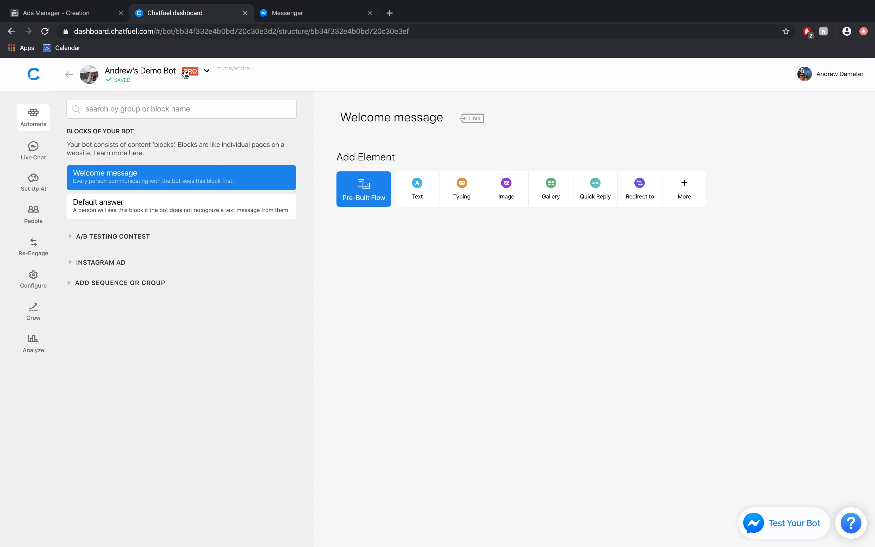
left_click(204, 205)
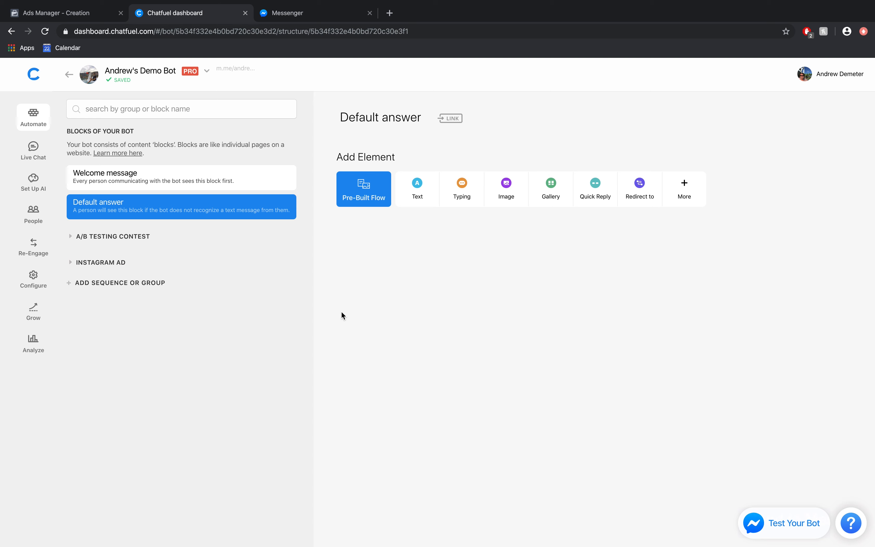
left_click(82, 15)
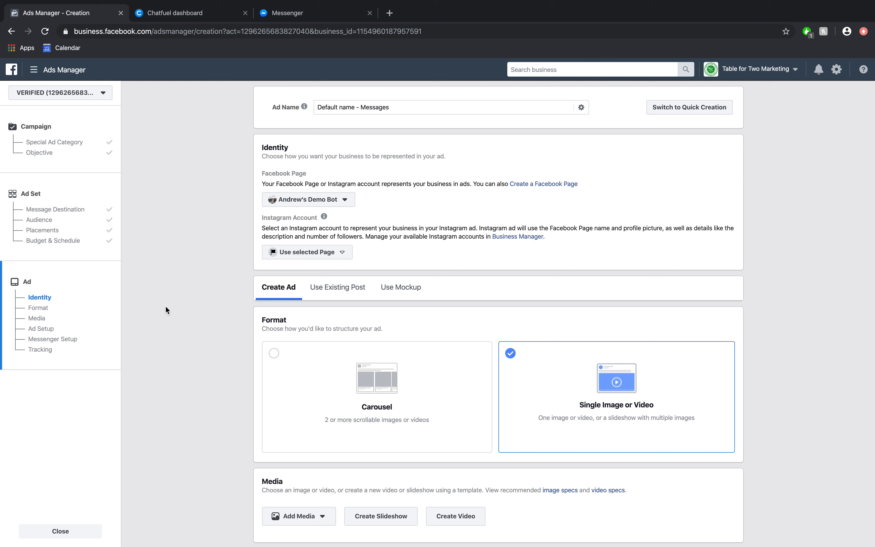
left_click(213, 19)
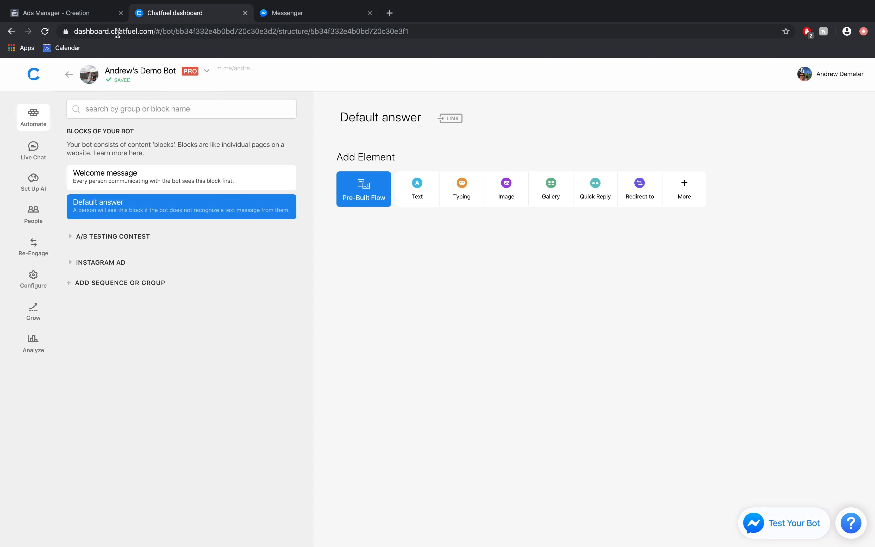
left_click(99, 18)
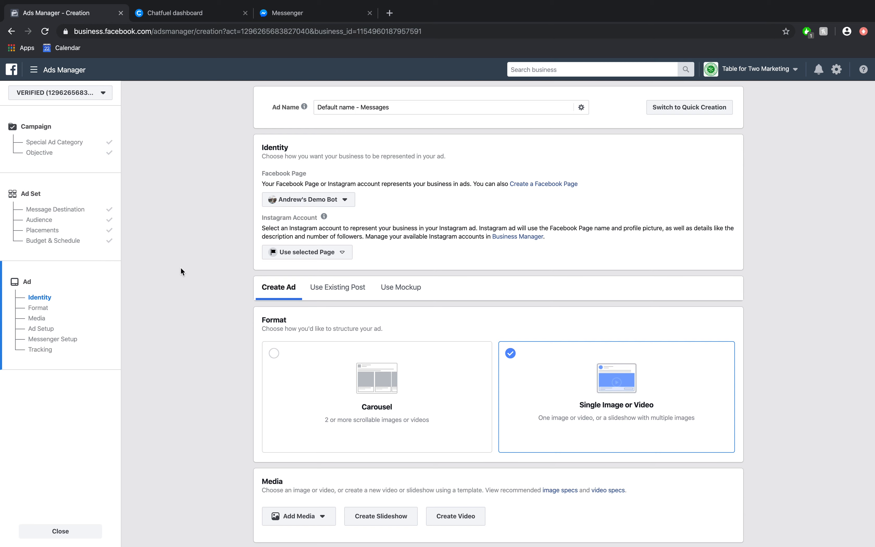
- Choose Generate Leads in the ad's Messenger Setup, start creating its chat and dismiss the additional setup notice
scroll(180, 269, "down", 3)
scroll(180, 272, "down", 2)
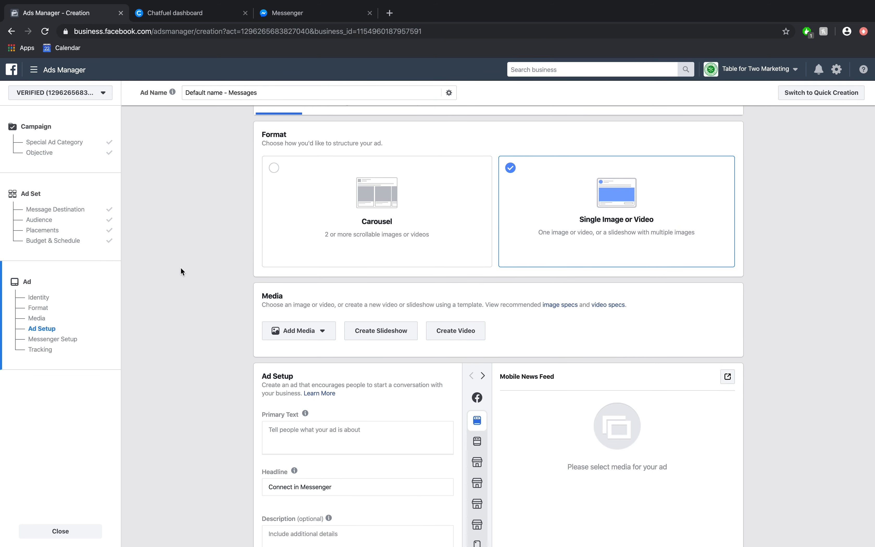
scroll(181, 268, "down", 5)
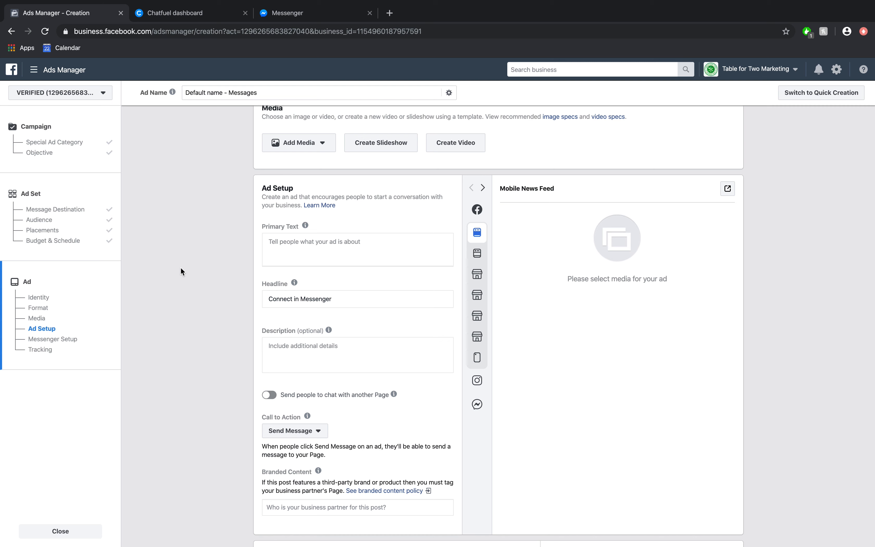
scroll(180, 268, "down", 3)
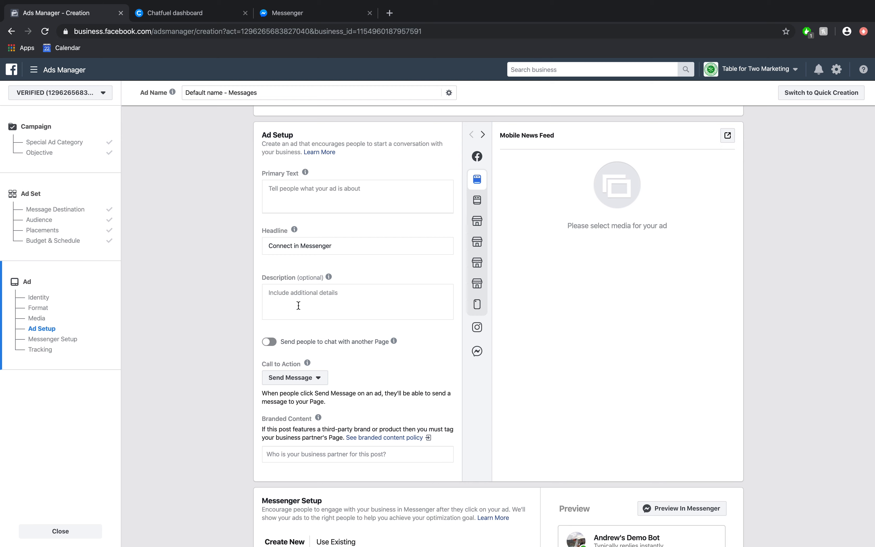
scroll(218, 324, "down", 1)
scroll(217, 326, "down", 7)
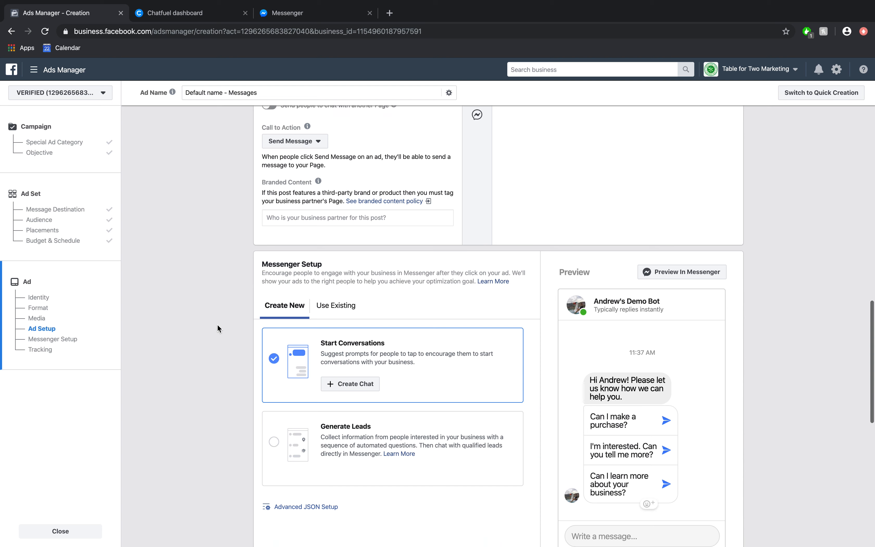
scroll(218, 325, "down", 3)
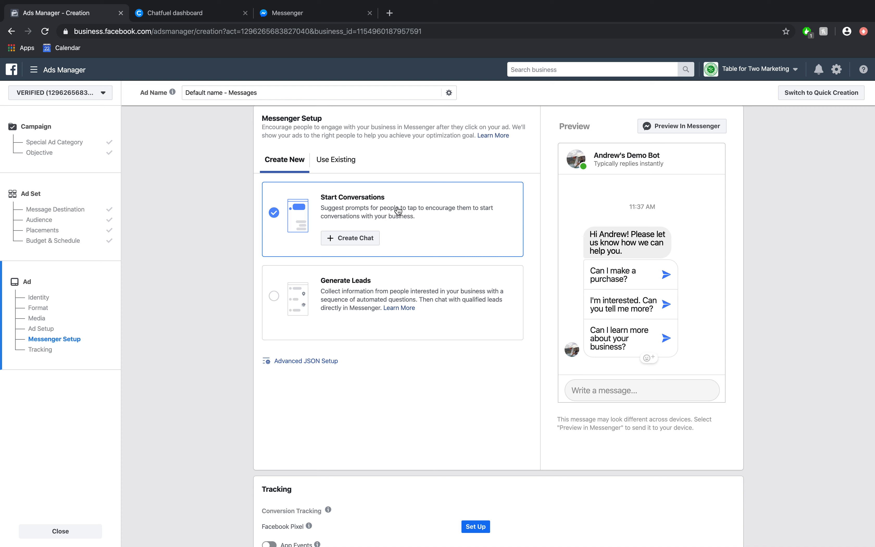
left_click(275, 299)
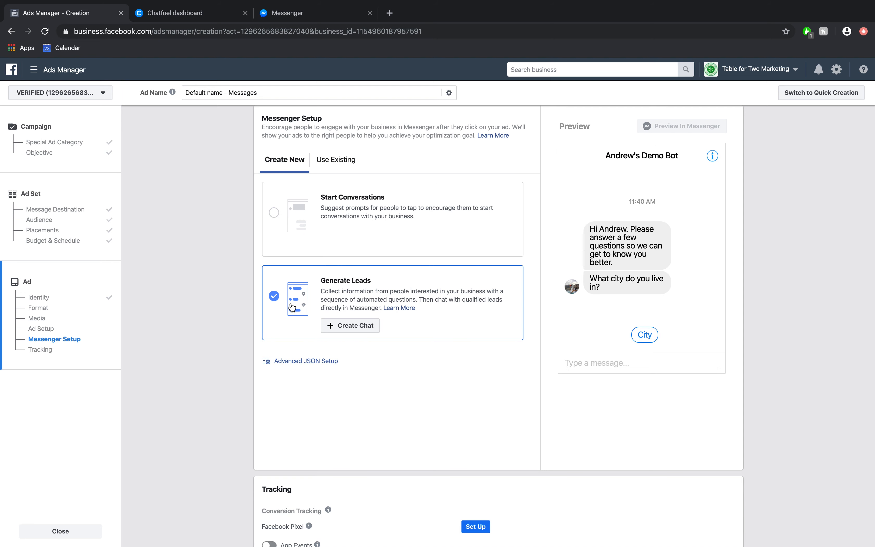
left_click(341, 325)
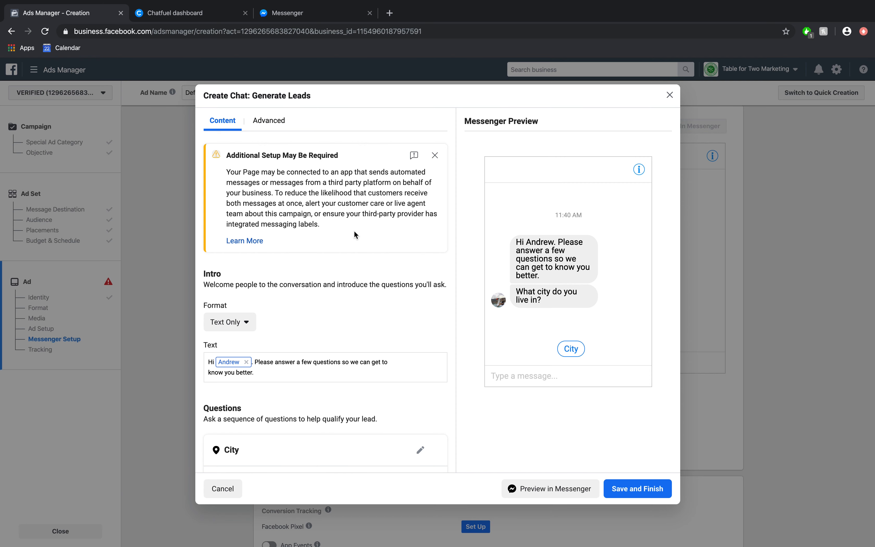
left_click(435, 156)
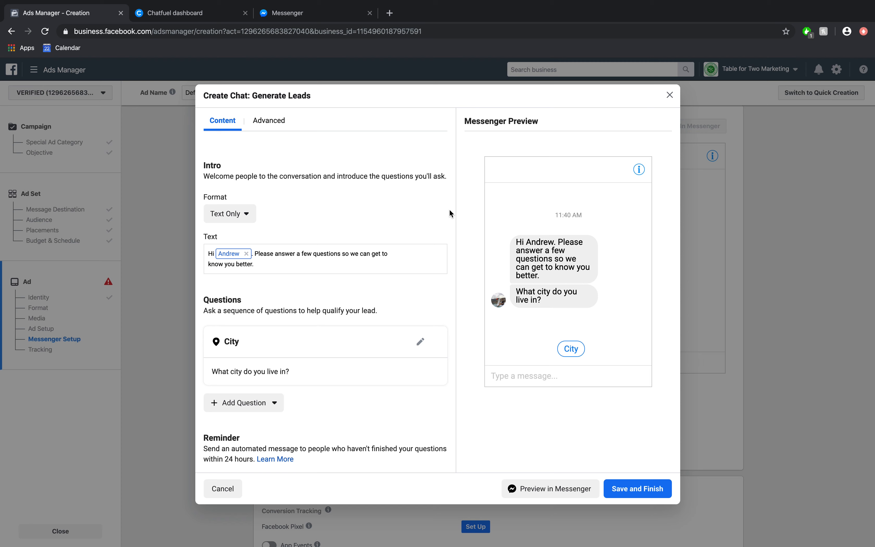
- Replace the intro text after the name greeting with "Welcome to our watch store!" and add a watch emoji
scroll(450, 211, "down", 2)
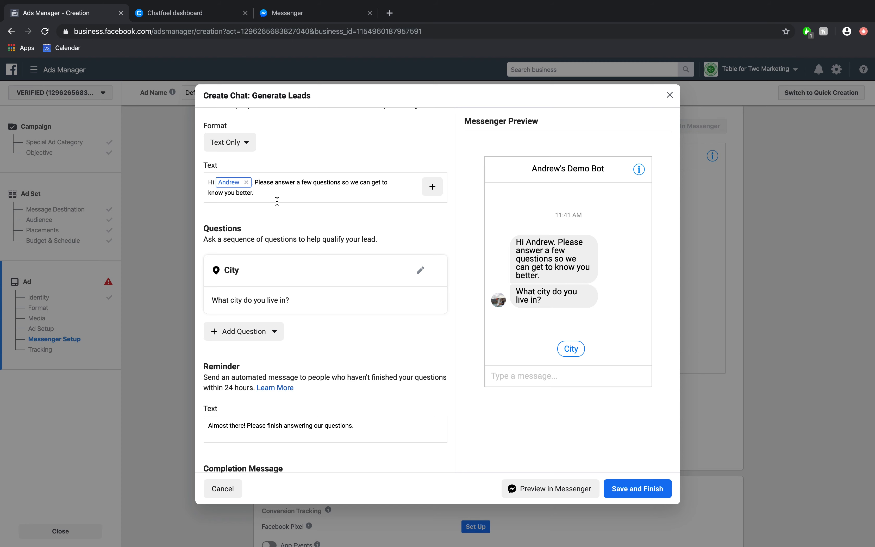
left_click(256, 181)
key("shift+super+Down")
type("Welc")
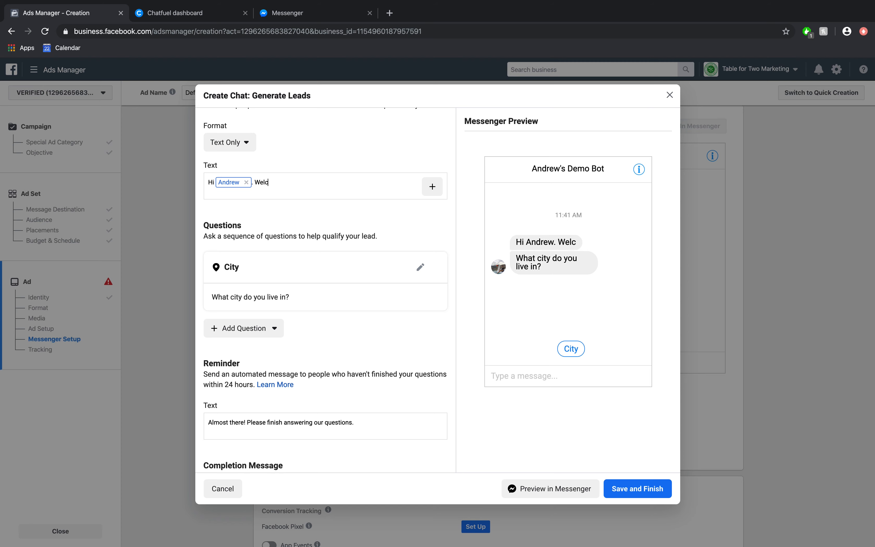
type("ome to our watch store!")
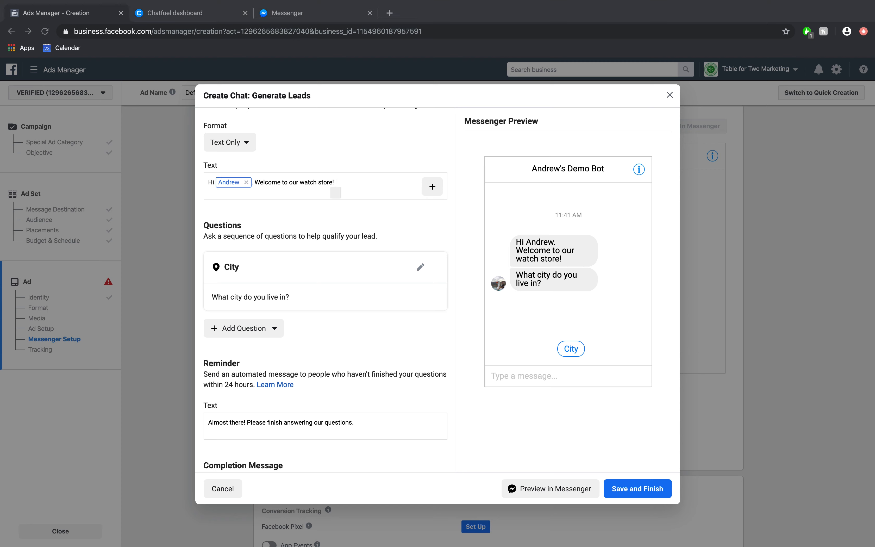
key("ctrl+super+space")
type("watch")
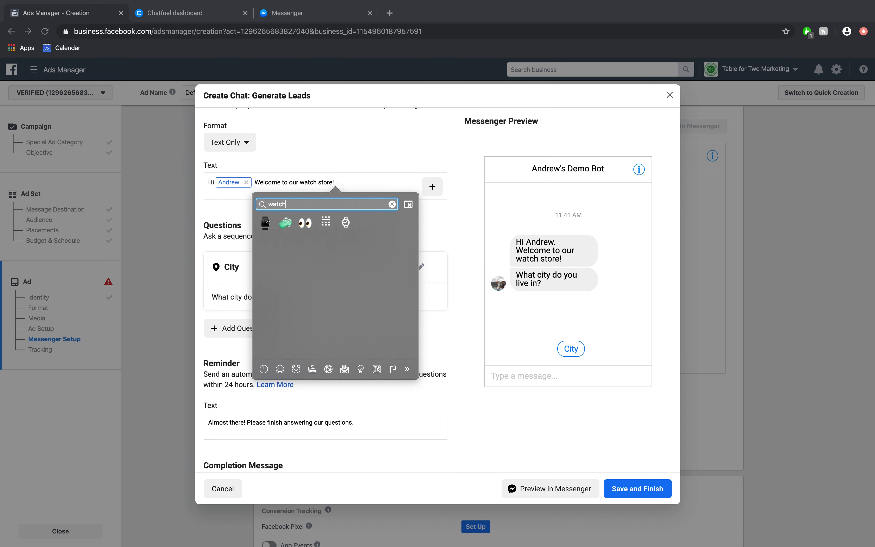
key("Return")
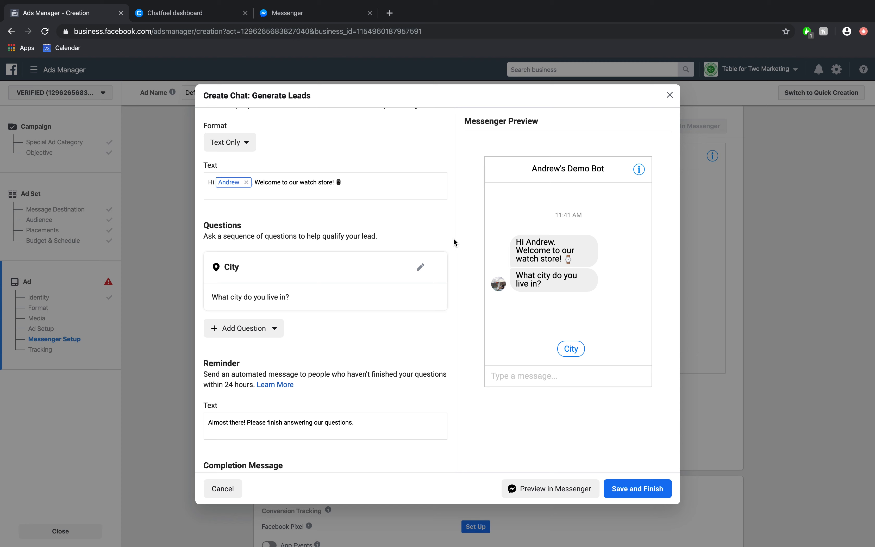
- Change the question type of the City question to the ZIP Code address option
scroll(453, 238, "down", 2)
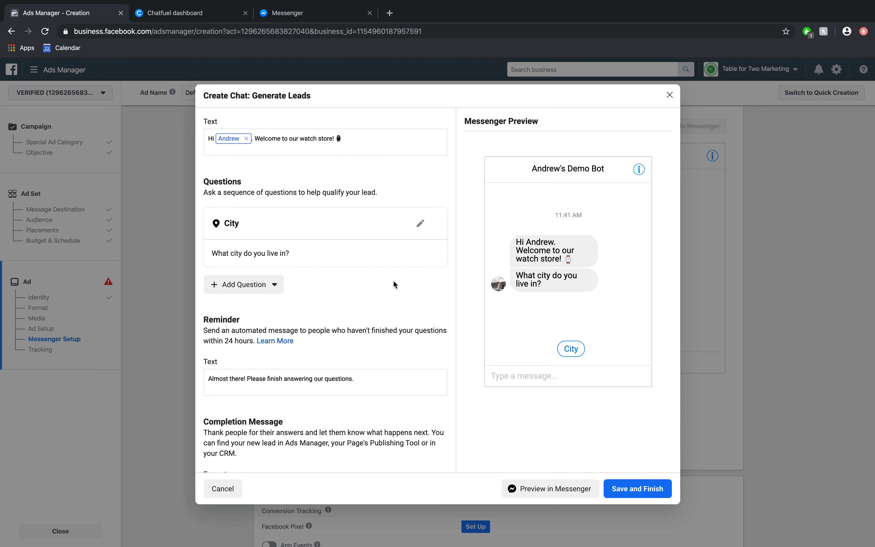
left_click(420, 223)
left_click(240, 272)
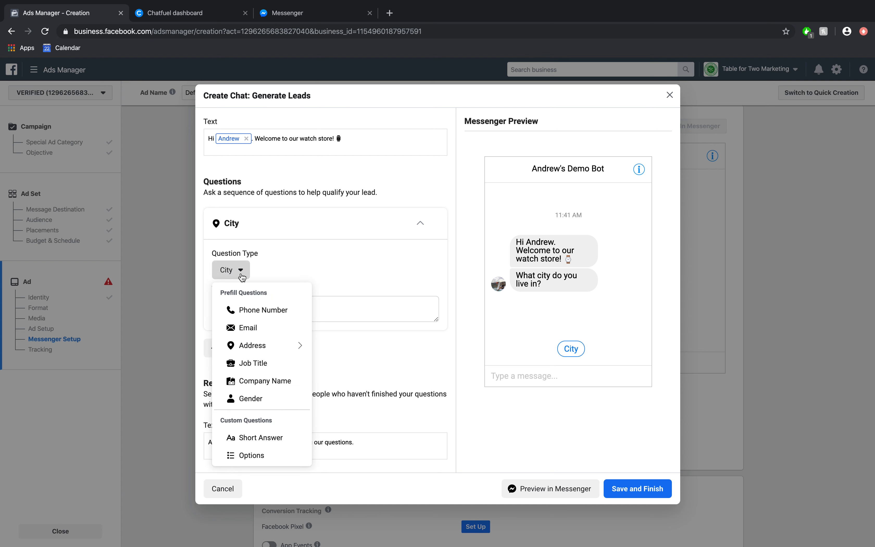
mouse_move(250, 351)
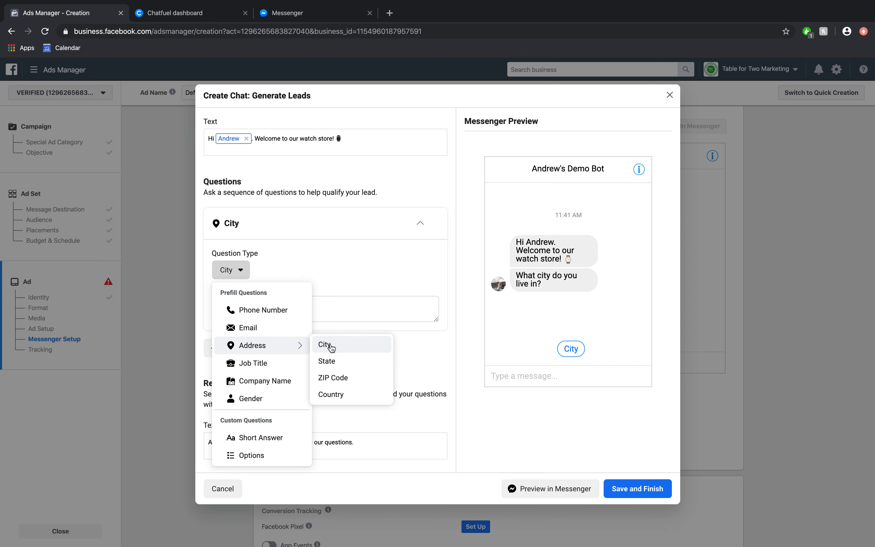
left_click(366, 378)
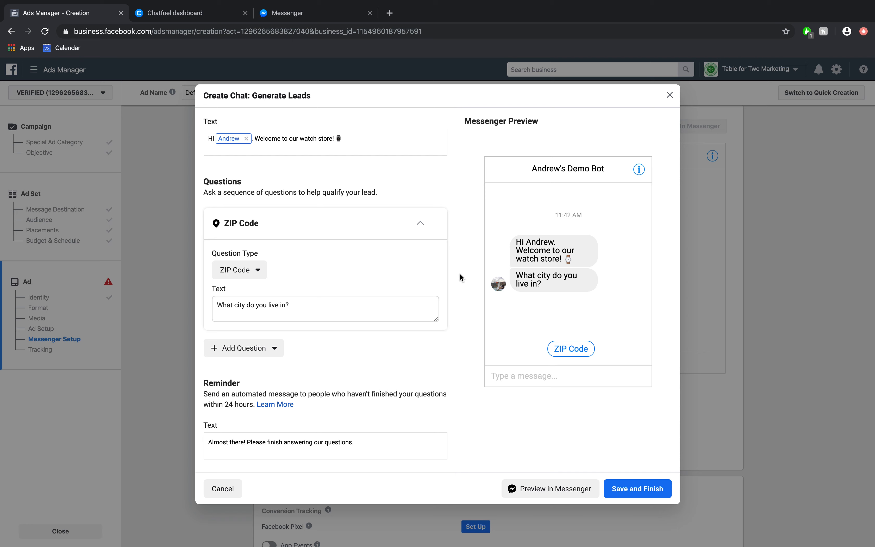
- Collapse the ZIP Code question and add the prefilled Gender question below it
left_click(421, 224)
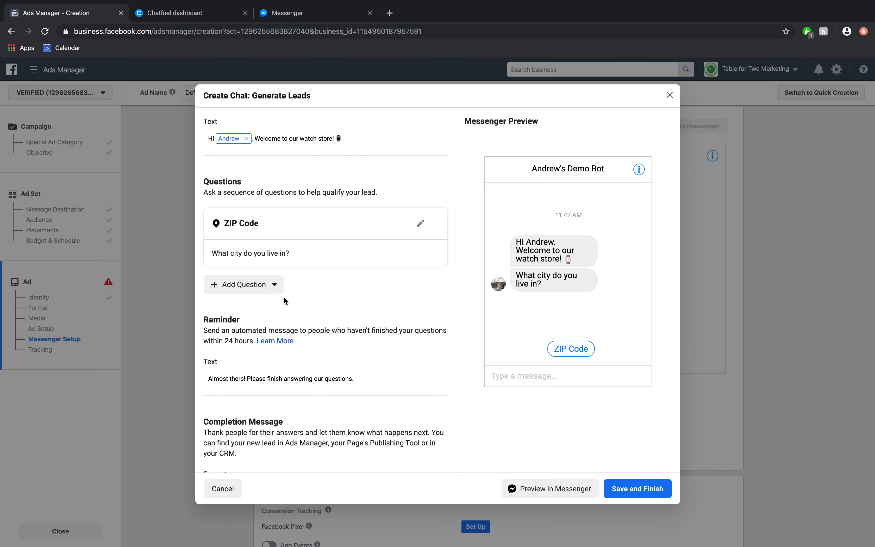
left_click(273, 291)
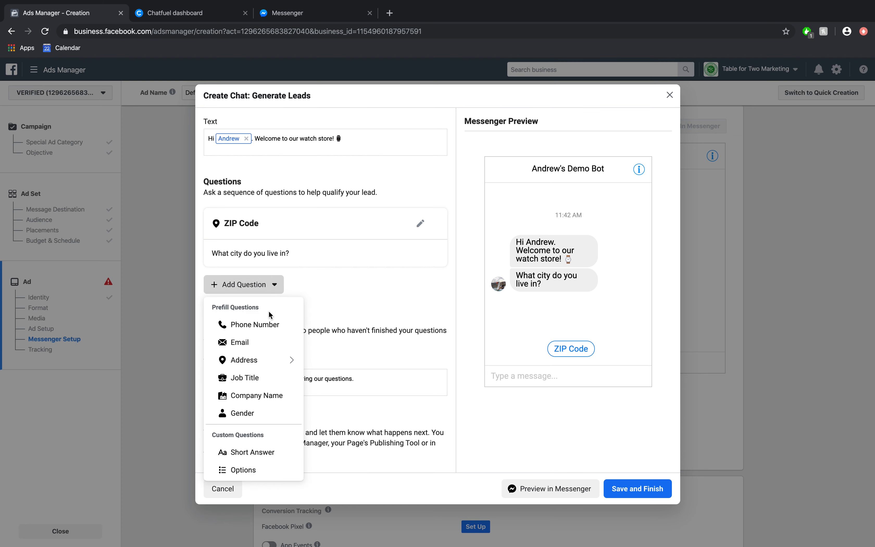
left_click(258, 412)
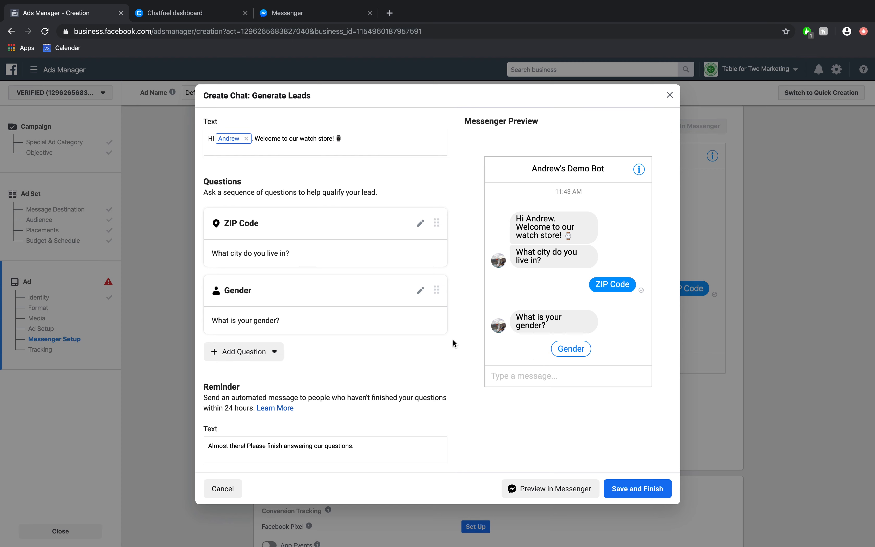
- Add a custom Options question with the text "What's your price range?" after the Gender question
scroll(453, 343, "down", 3)
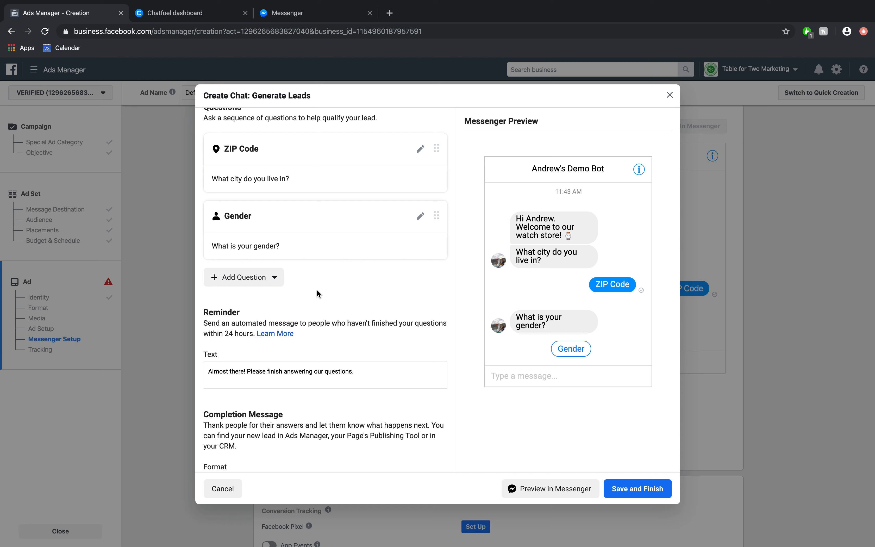
left_click(274, 284)
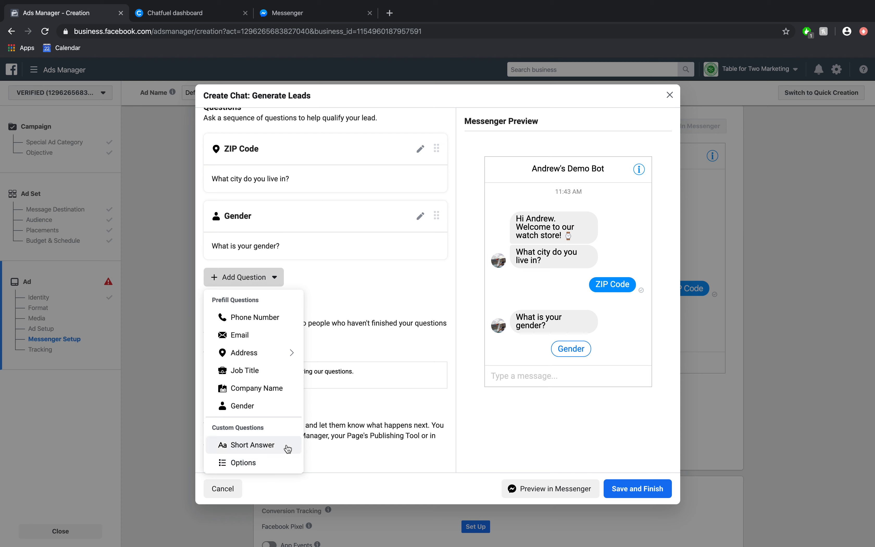
left_click(280, 461)
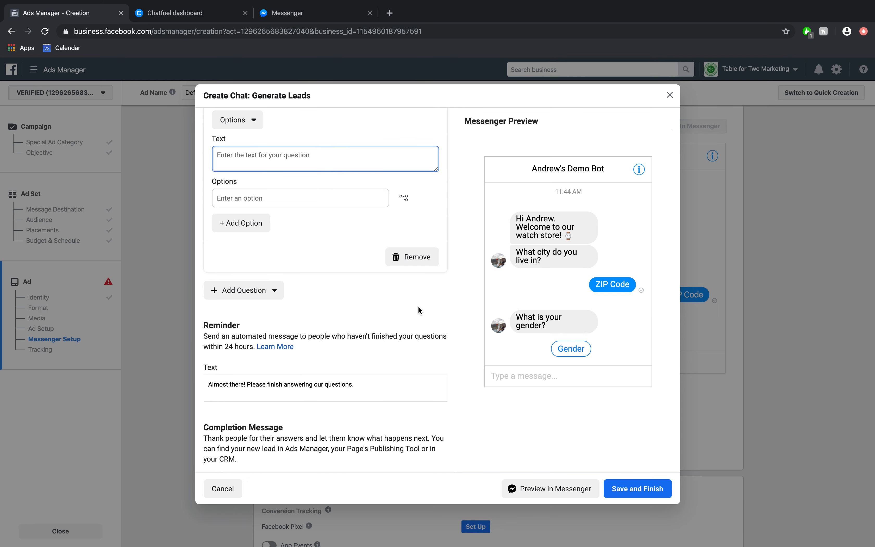
scroll(397, 285, "up", 2)
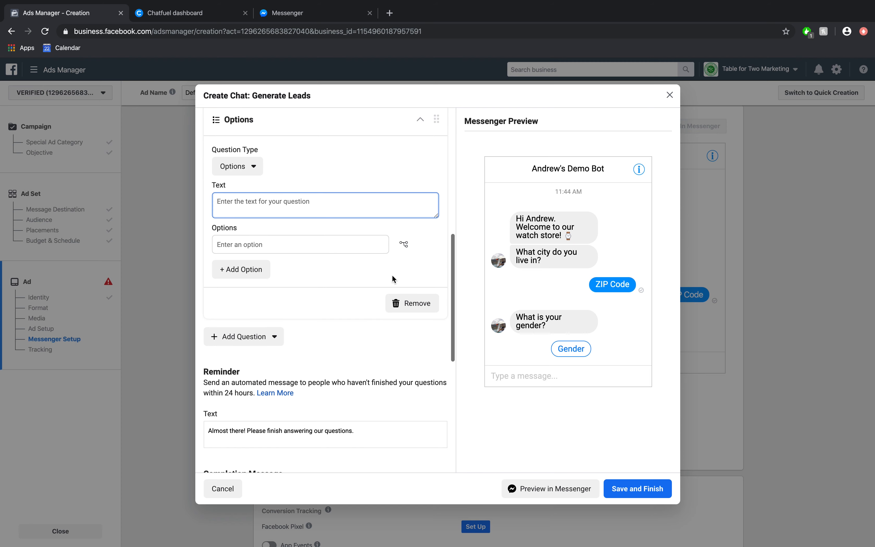
type("What")
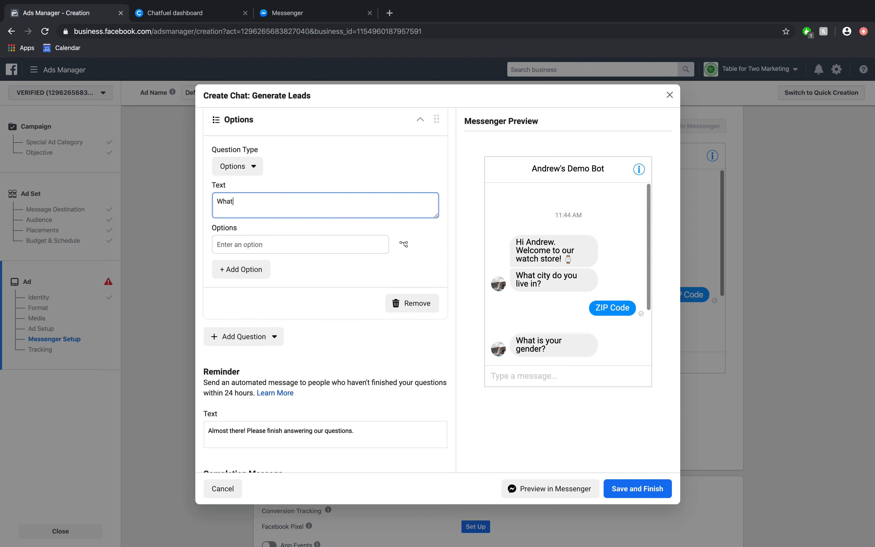
type("'s your price range?")
- Give the price range question three answer options: $, $$ and $$$
left_click(321, 245)
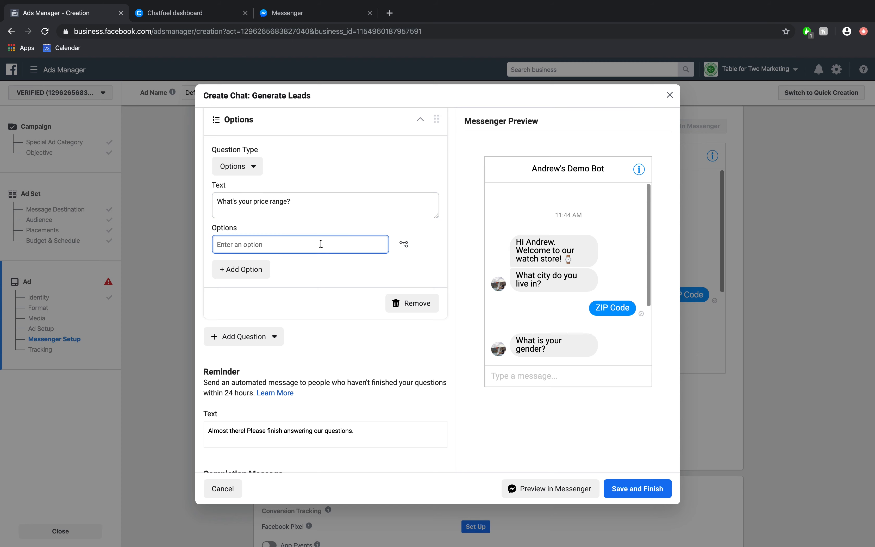
type("$")
left_click(265, 269)
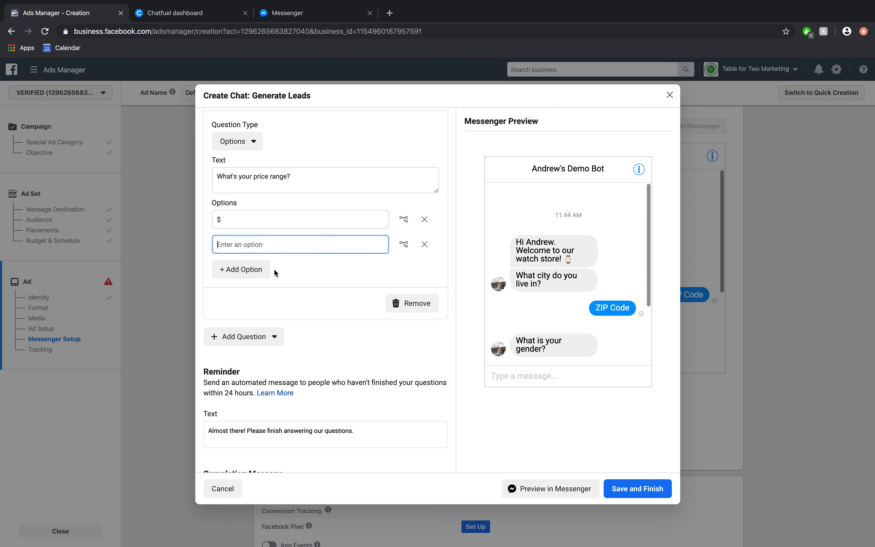
type("$$")
left_click(265, 269)
type("$$$")
left_click(449, 297)
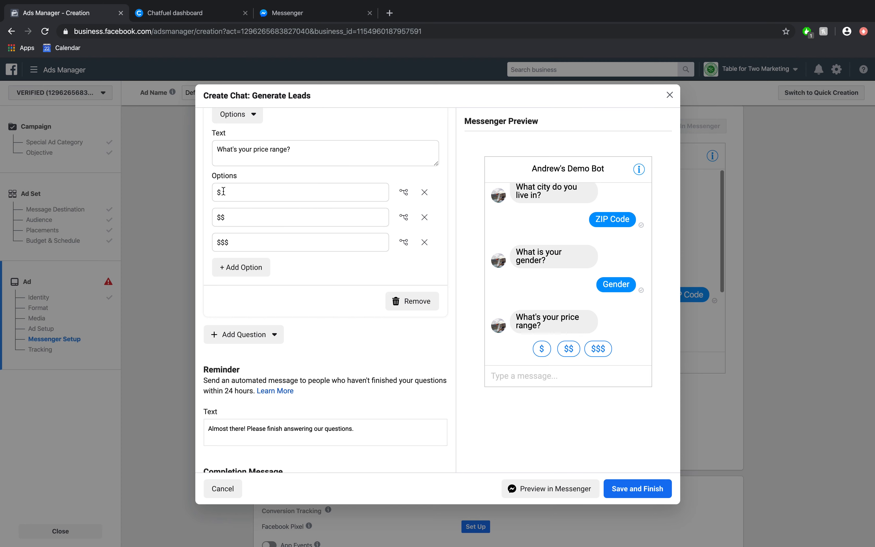
- Add a skip rule to the $ option that leads to Disqualification, and check its other available destination
left_click(401, 199)
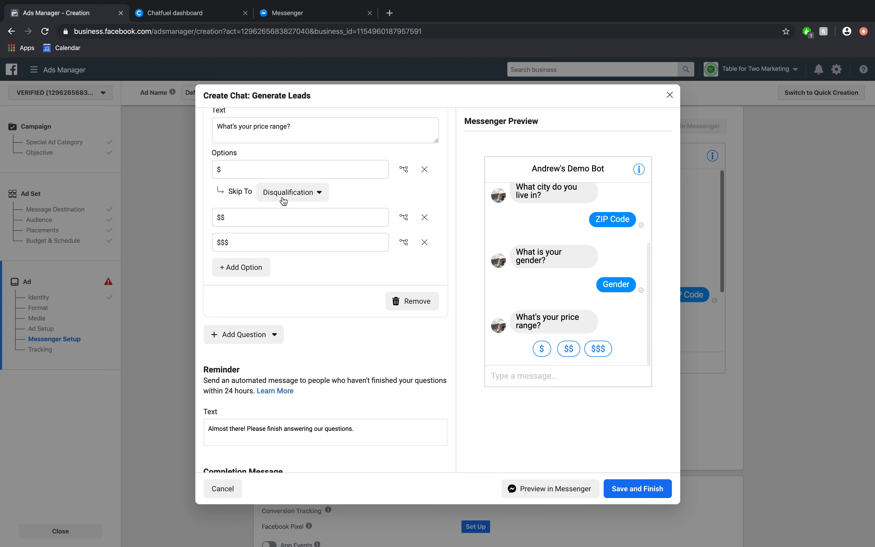
left_click(290, 194)
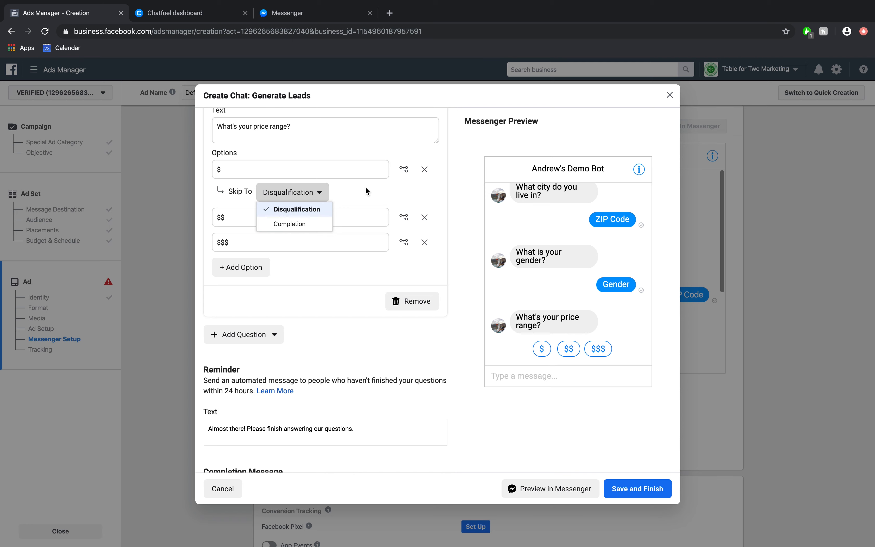
left_click(344, 190)
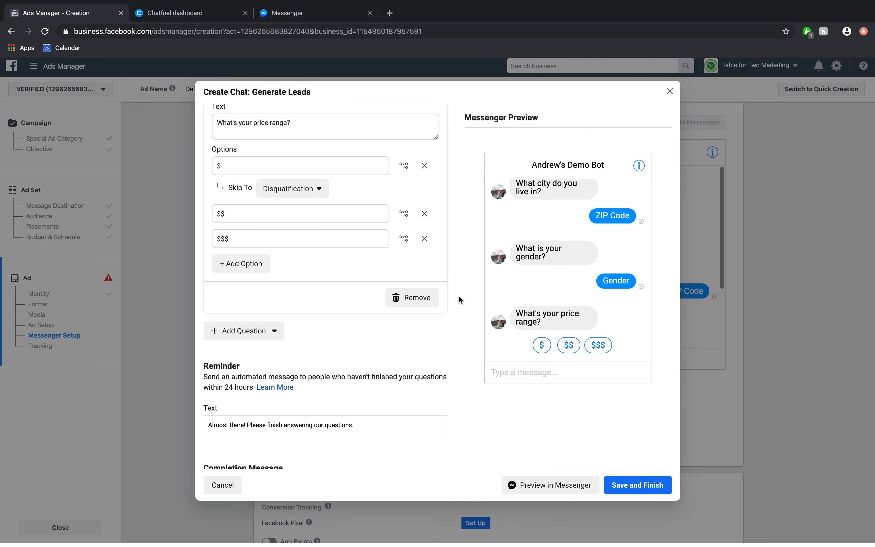
- Review the chat's Reminder, Completion Message, Disqualification Message and Privacy Policy sections against the answer options
scroll(447, 314, "down", 2)
scroll(449, 317, "down", 5)
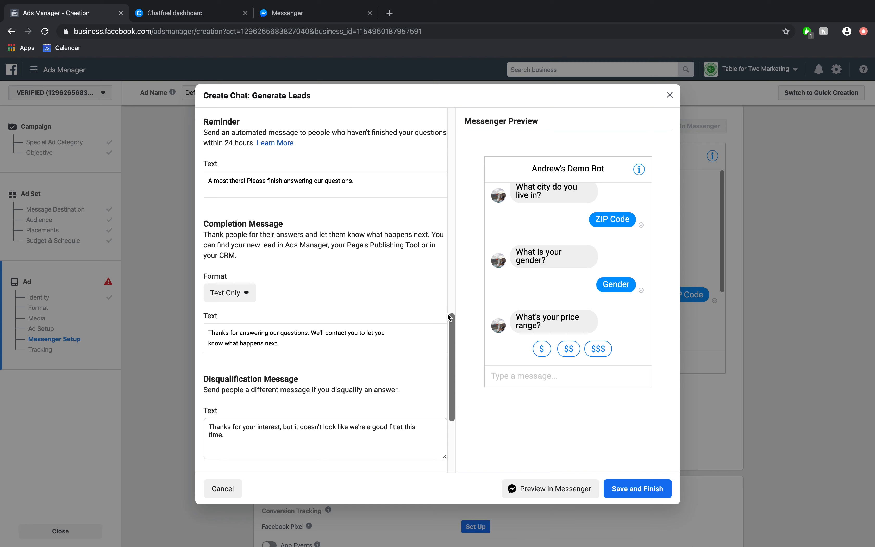
scroll(339, 256, "down", 1)
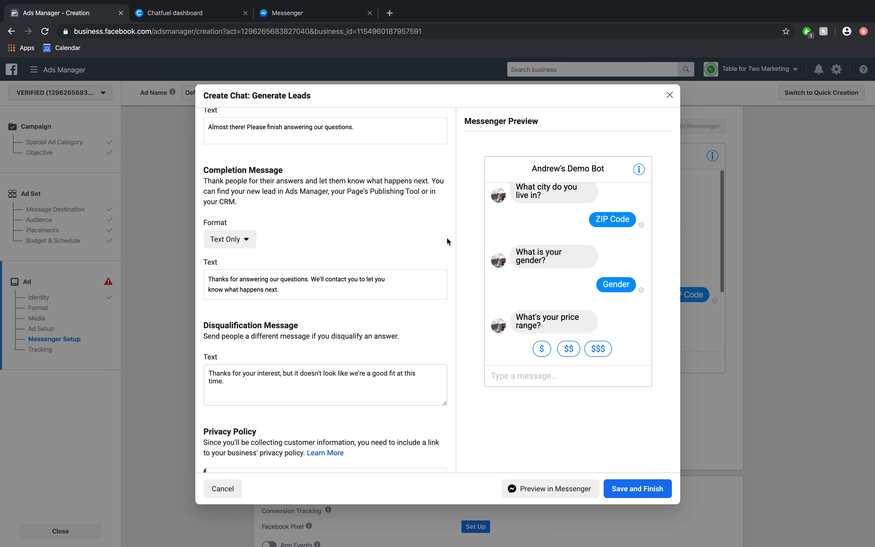
scroll(449, 239, "up", 7)
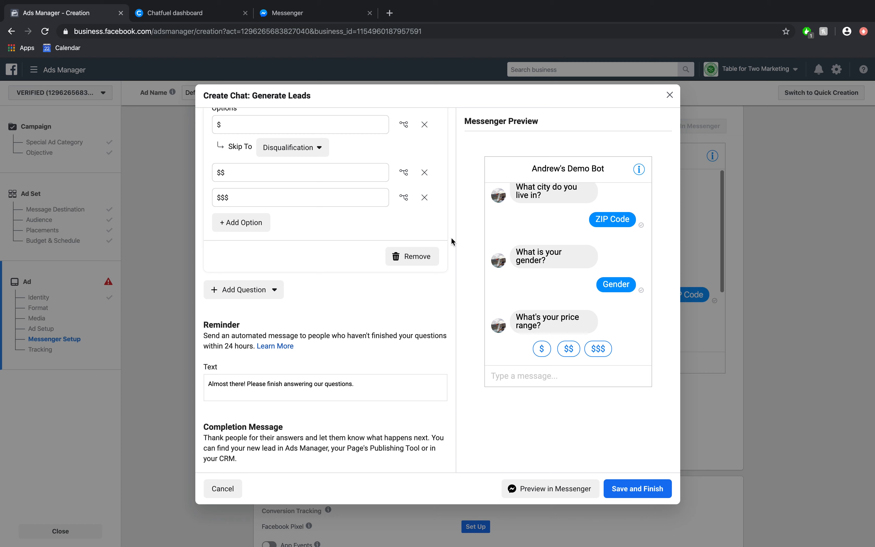
scroll(451, 241, "up", 1)
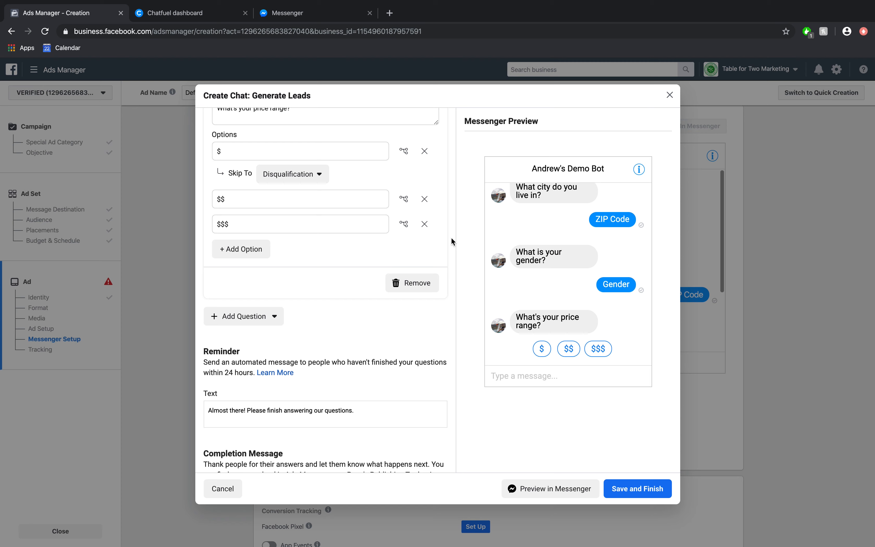
scroll(451, 238, "down", 5)
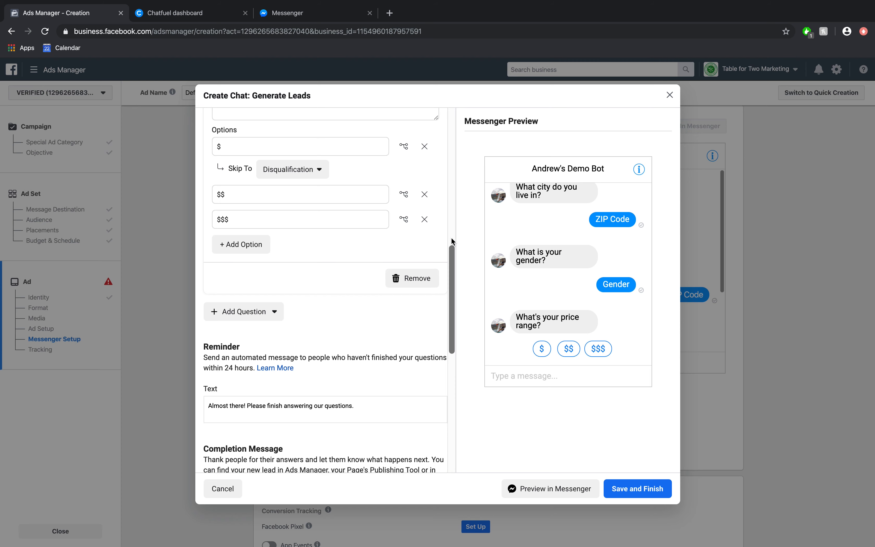
scroll(452, 240, "down", 3)
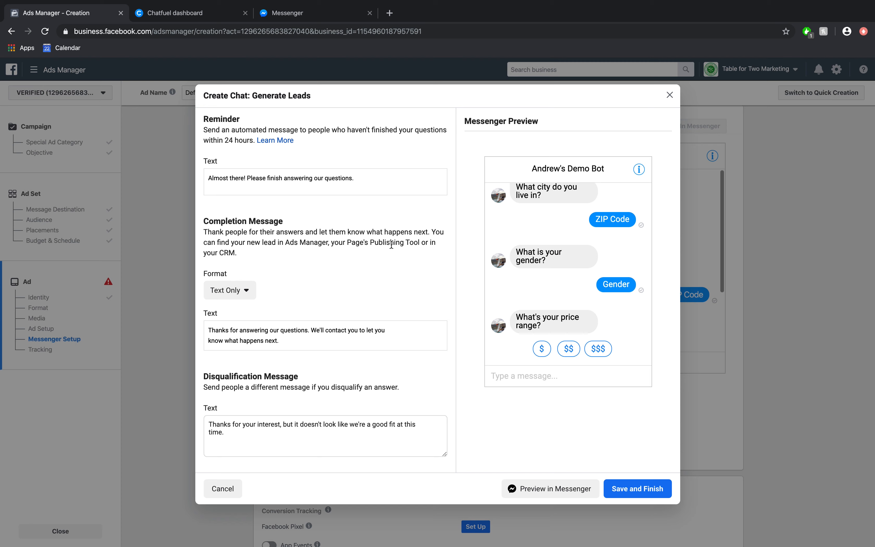
scroll(335, 271, "down", 3)
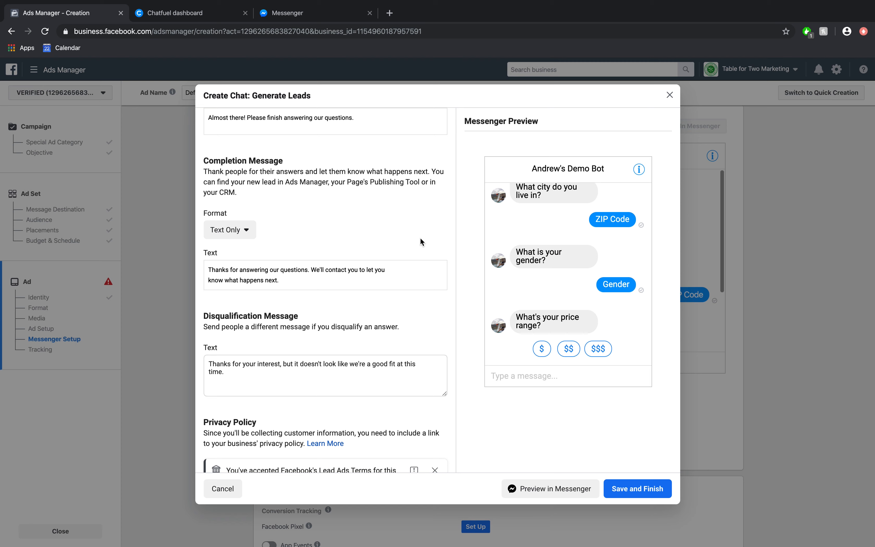
scroll(456, 252, "down", 3)
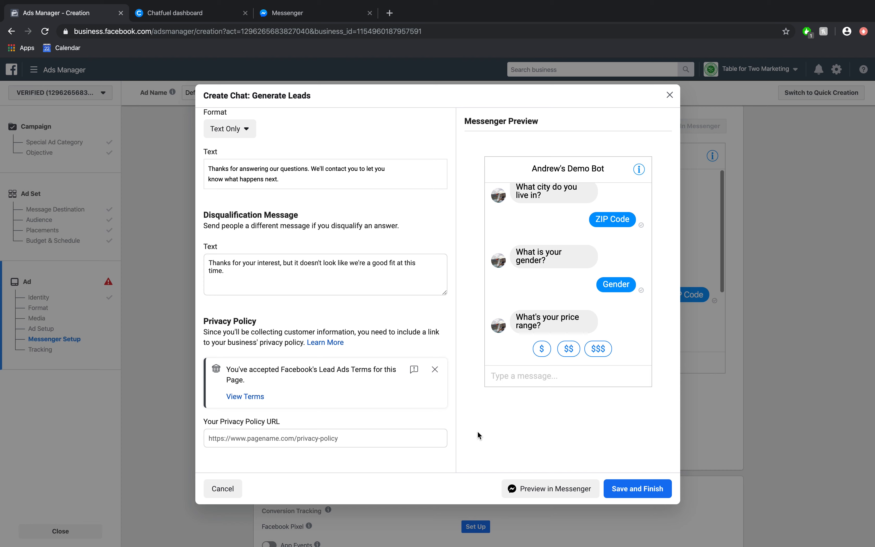
- Preview the lead-generation chat in Messenger and return to the Create Chat dialog in Ads Manager
left_click(531, 495)
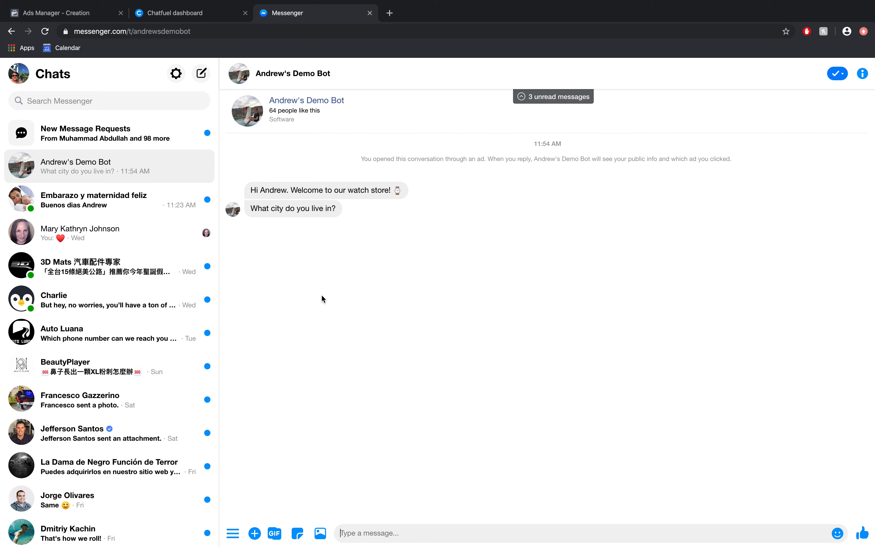
left_click(73, 13)
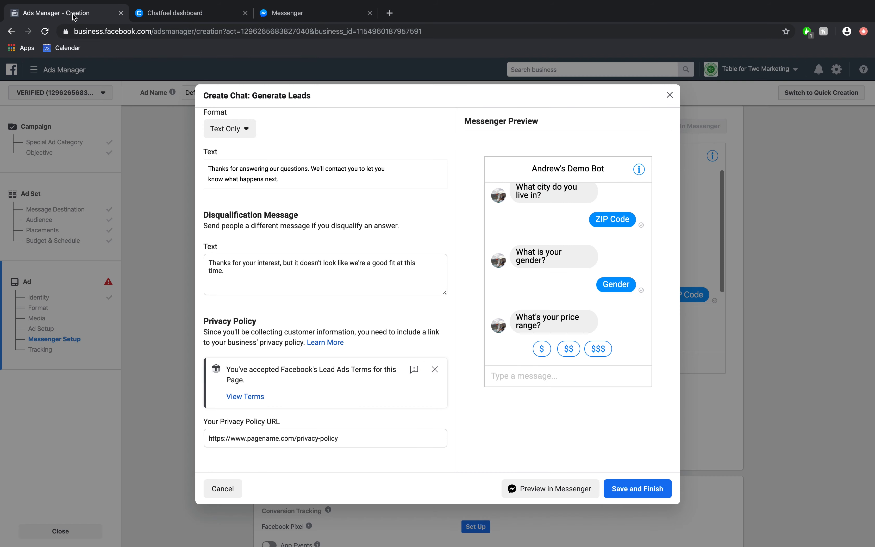
left_click(550, 256)
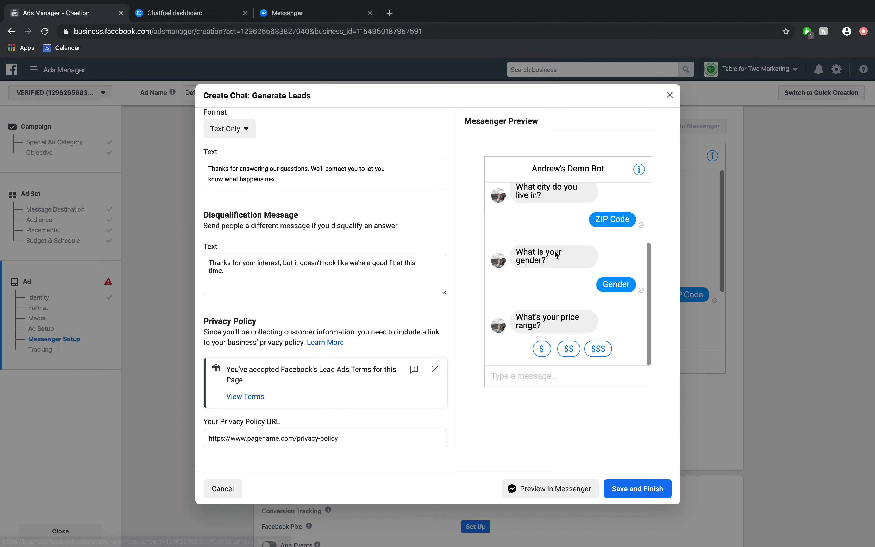